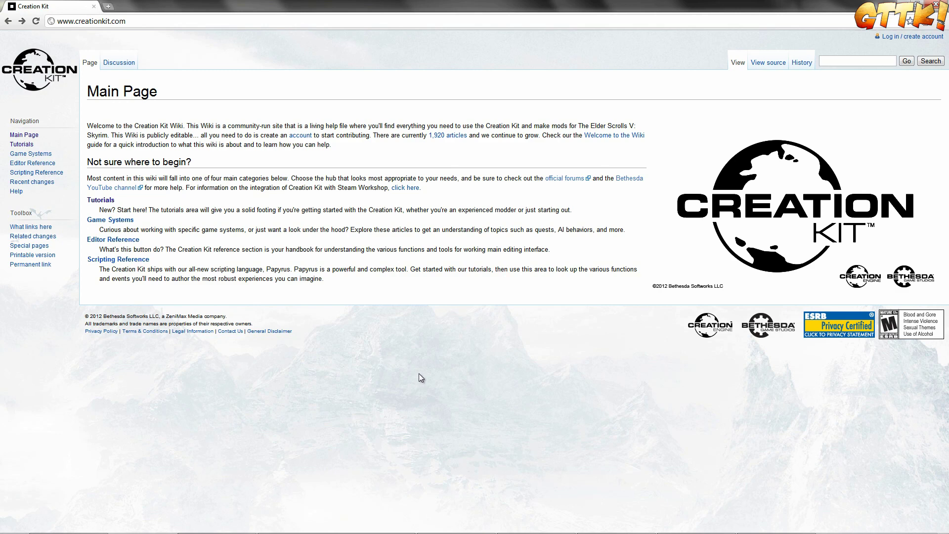
# - Open the wiki's Tutorials page and look through its tutorial index
pyautogui.click(100, 199)
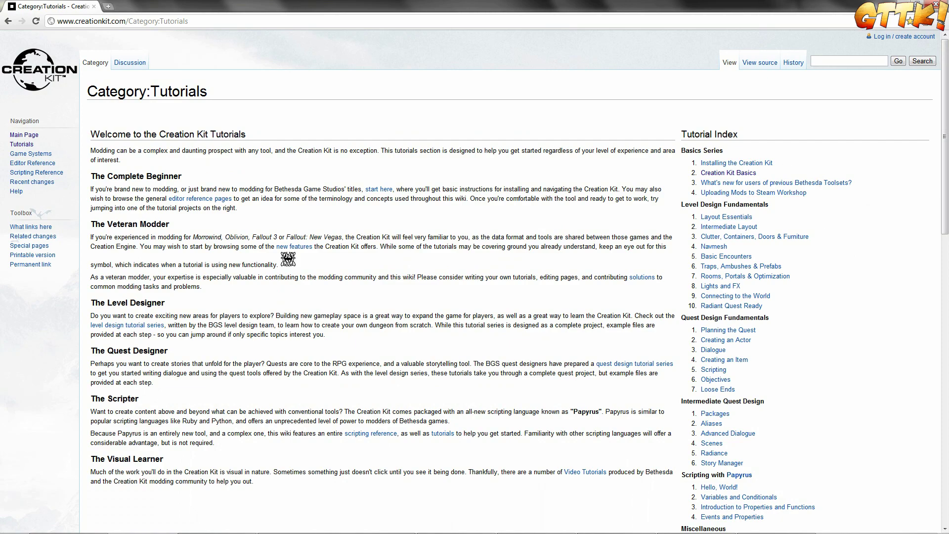
pyautogui.moveTo(946, 219); pyautogui.dragTo(945, 225)
pyautogui.scroll(-4, 948, 225)
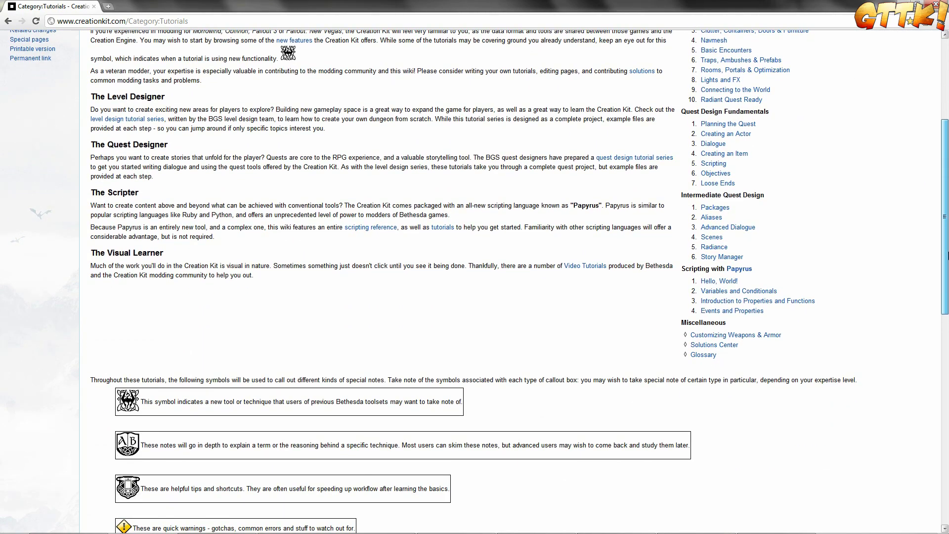
pyautogui.scroll(4, 947, 256)
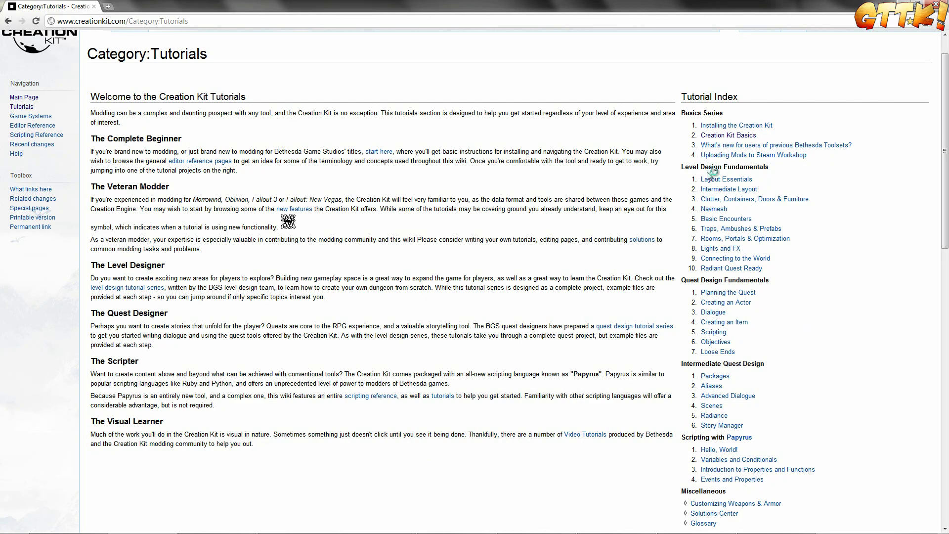
# - Open the Creation Kit Basics tutorial, skim its sections on the editor windows, camera and object manipulation, and return to the main page
pyautogui.click(727, 144)
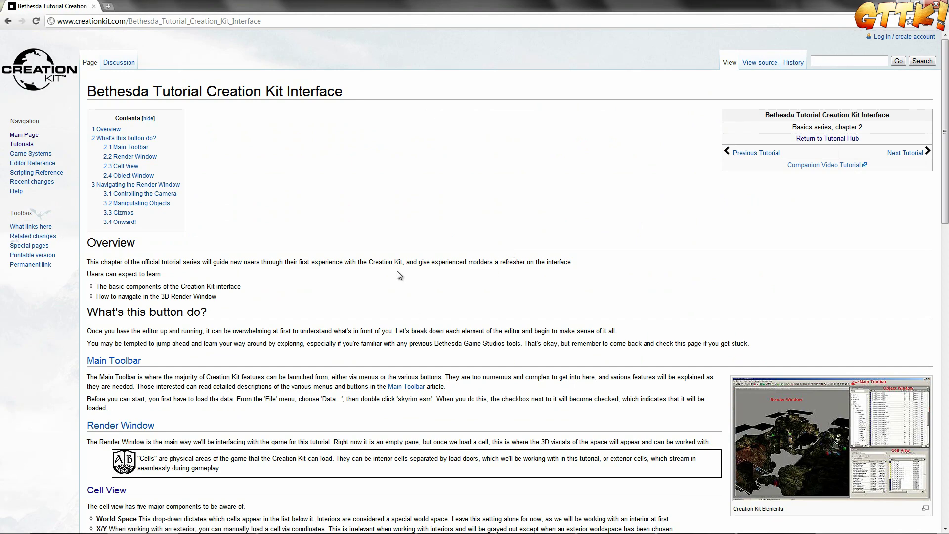
pyautogui.scroll(-2, 608, 320)
pyautogui.scroll(-4, 433, 317)
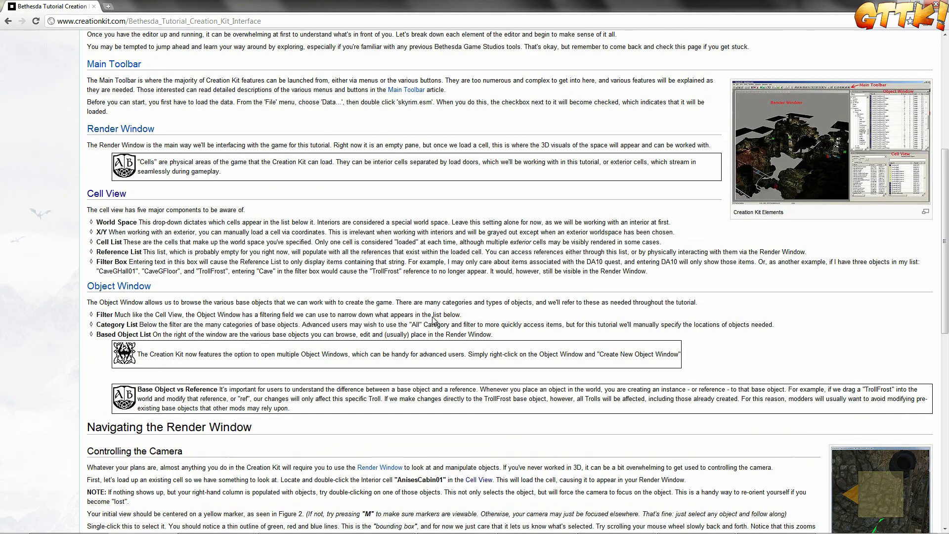
pyautogui.scroll(-5, 181, 382)
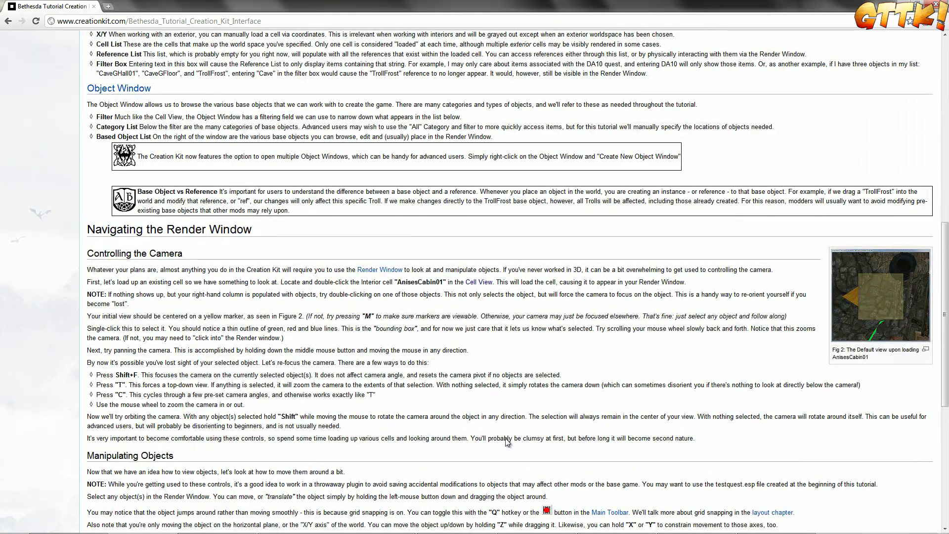
pyautogui.scroll(-1, 507, 440)
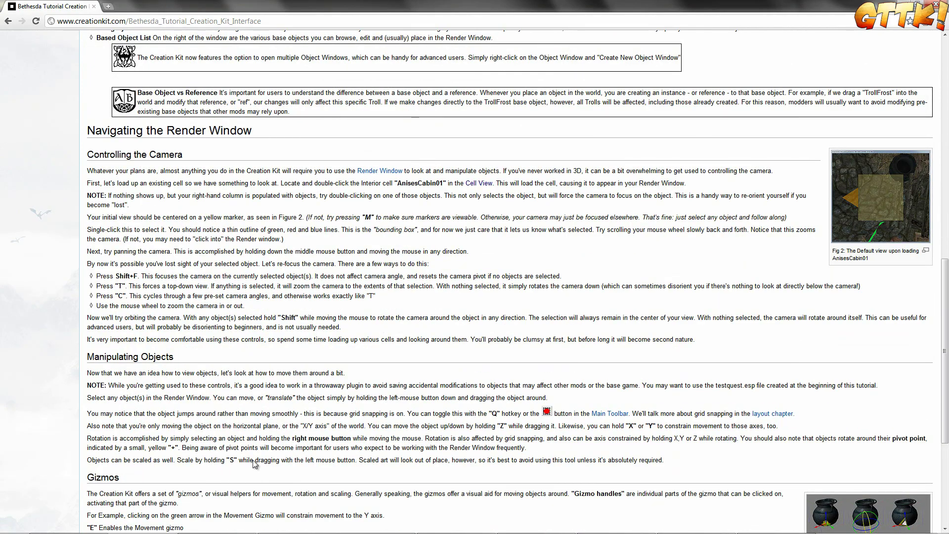
pyautogui.scroll(12, 256, 465)
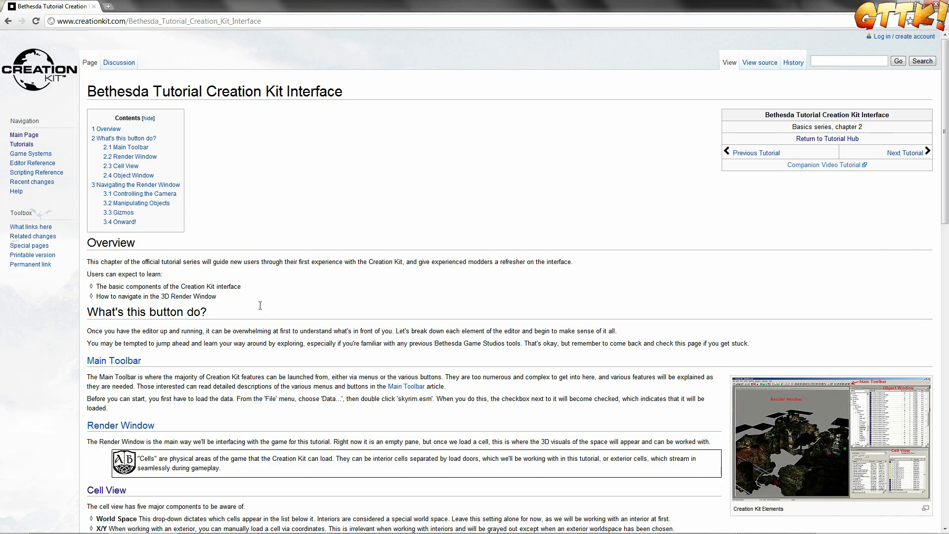
pyautogui.scroll(-13, 274, 318)
pyautogui.scroll(-4, 128, 438)
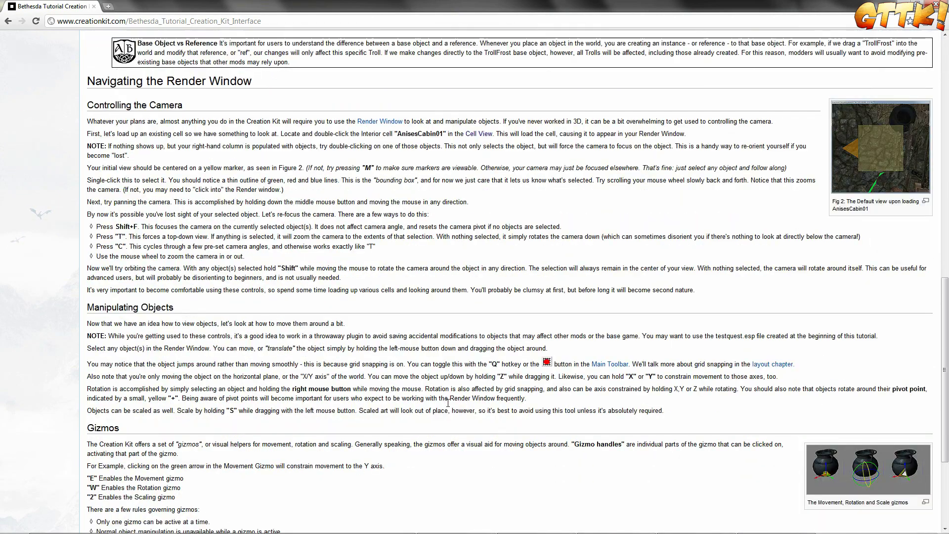
pyautogui.scroll(18, 134, 440)
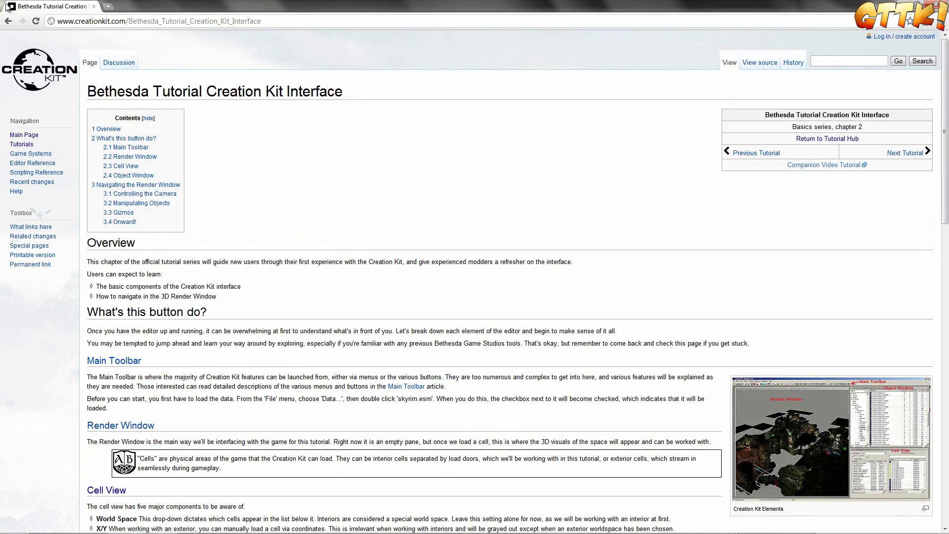
pyautogui.click(8, 21)
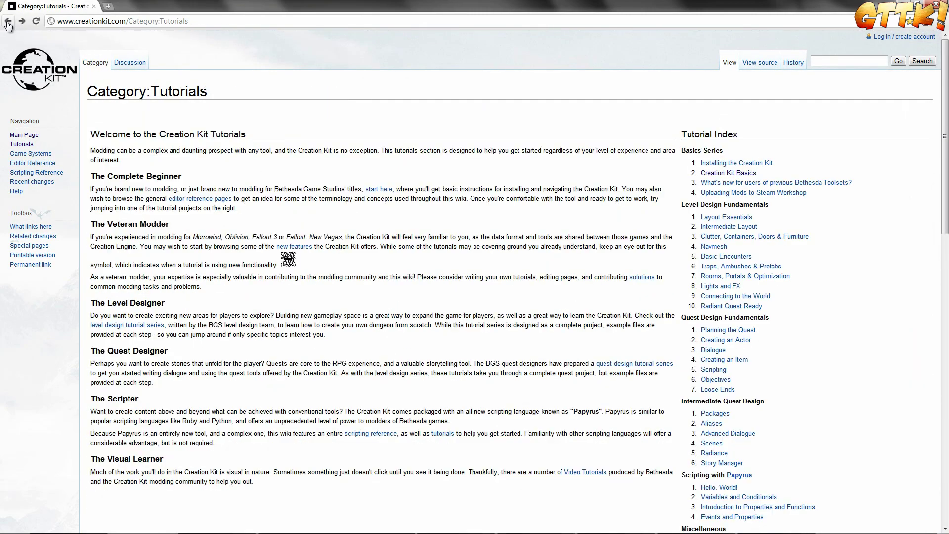
pyautogui.click(8, 21)
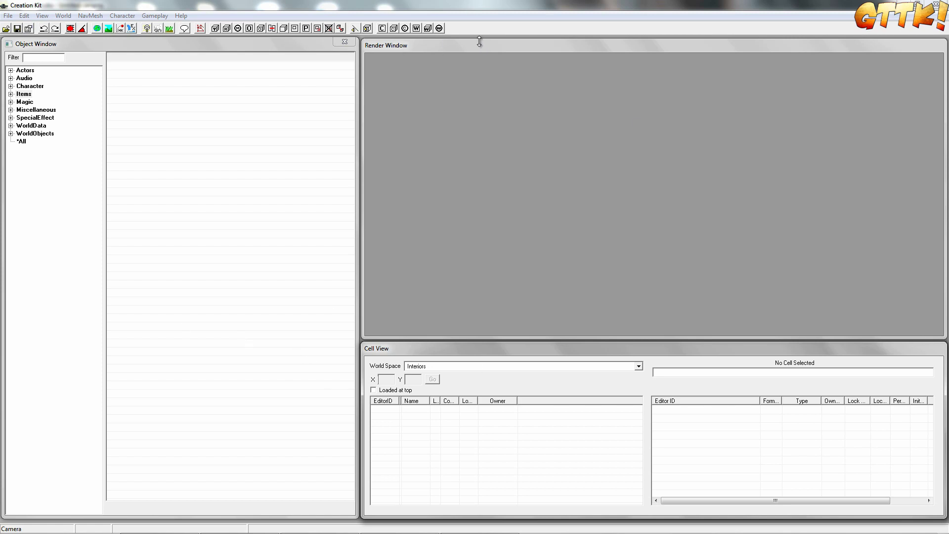
# - Switch to the Creation Kit and examine the object categories, including the SpecialEffect subcategories, in the Object Window
pyautogui.moveTo(479, 42); pyautogui.dragTo(475, 40)
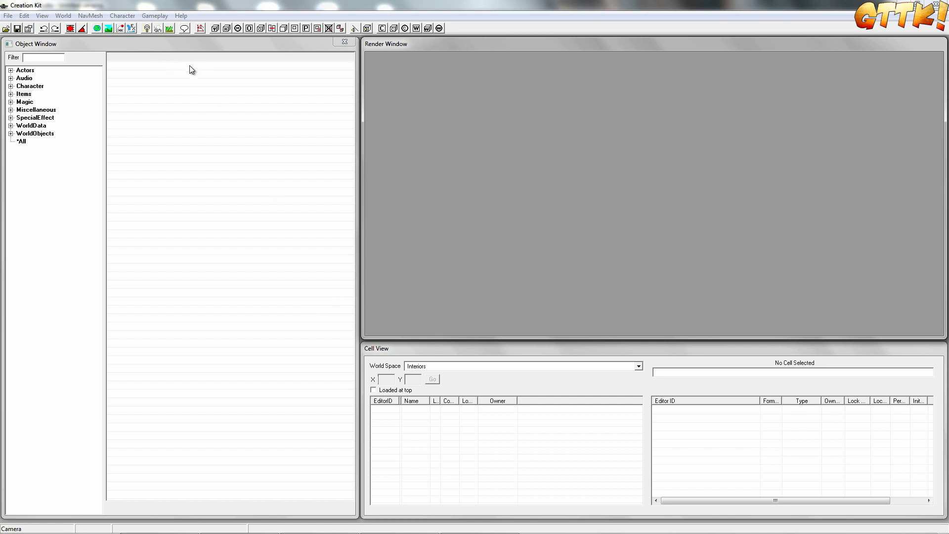
pyautogui.click(188, 49)
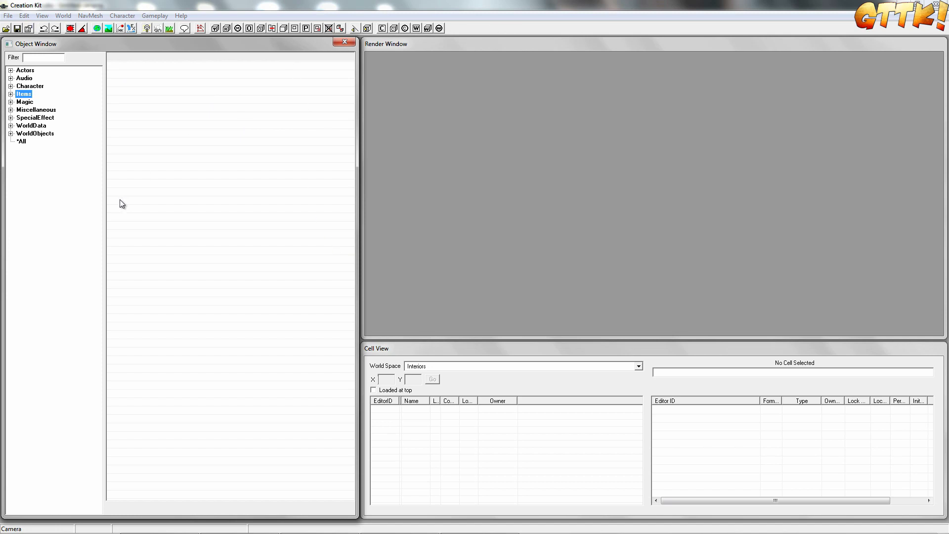
pyautogui.click(226, 97)
pyautogui.click(29, 139)
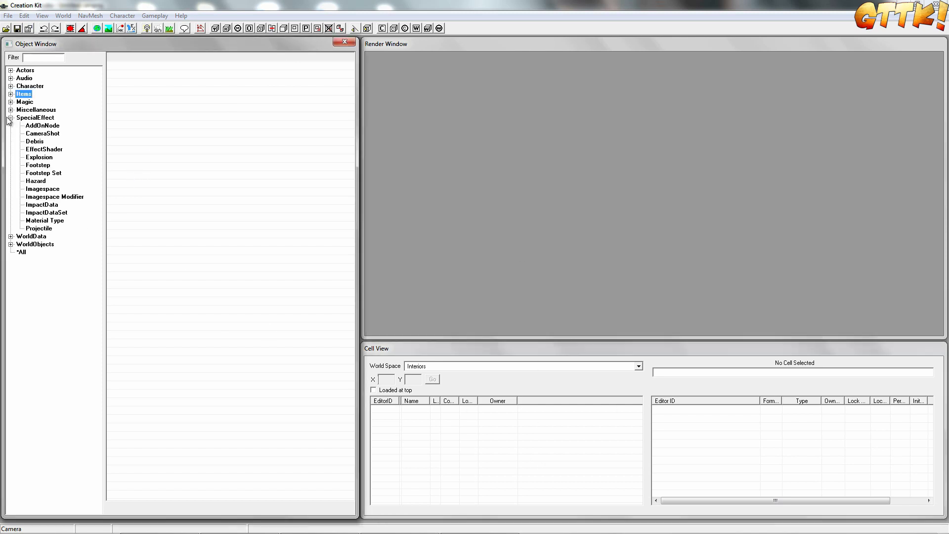
pyautogui.click(26, 134)
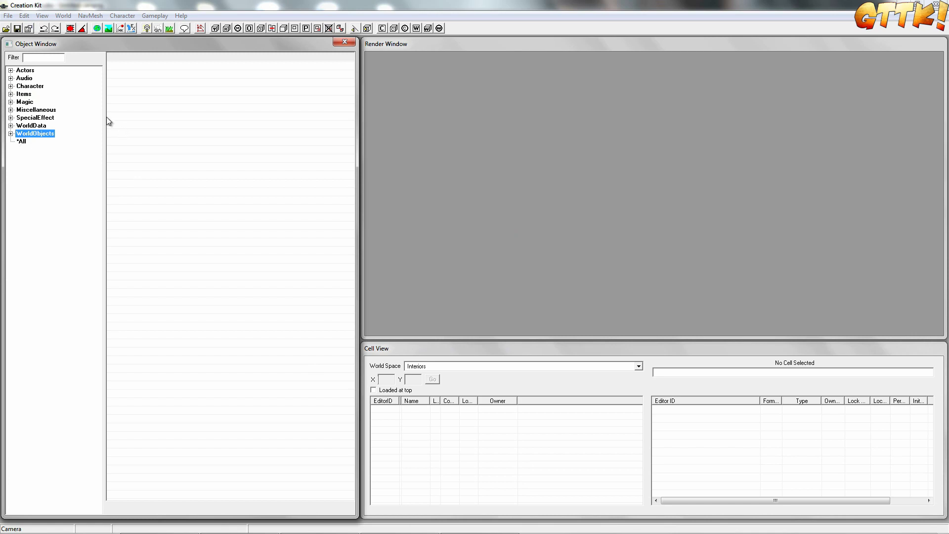
# - Load the Skyrim.esm master file and disable all further localization warnings during loading
pyautogui.click(8, 16)
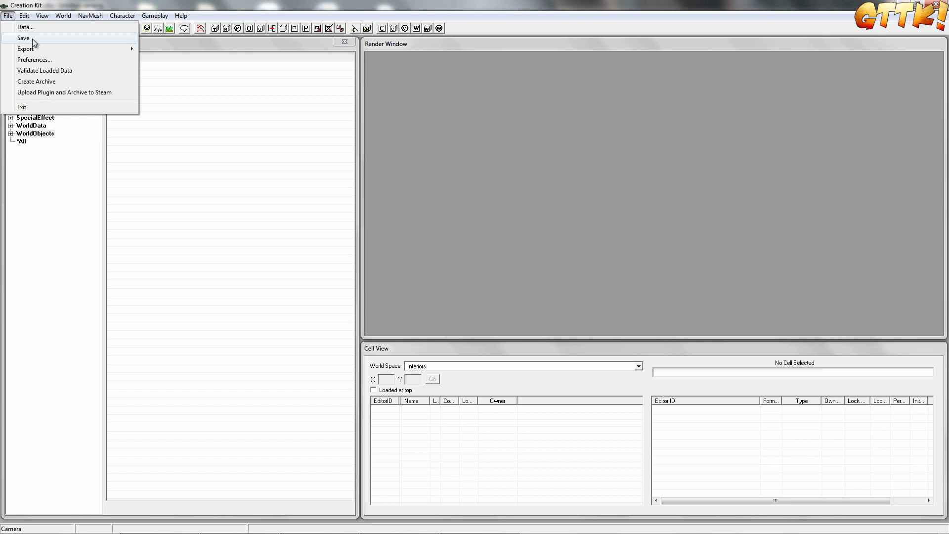
pyautogui.moveTo(37, 51)
pyautogui.click(27, 28)
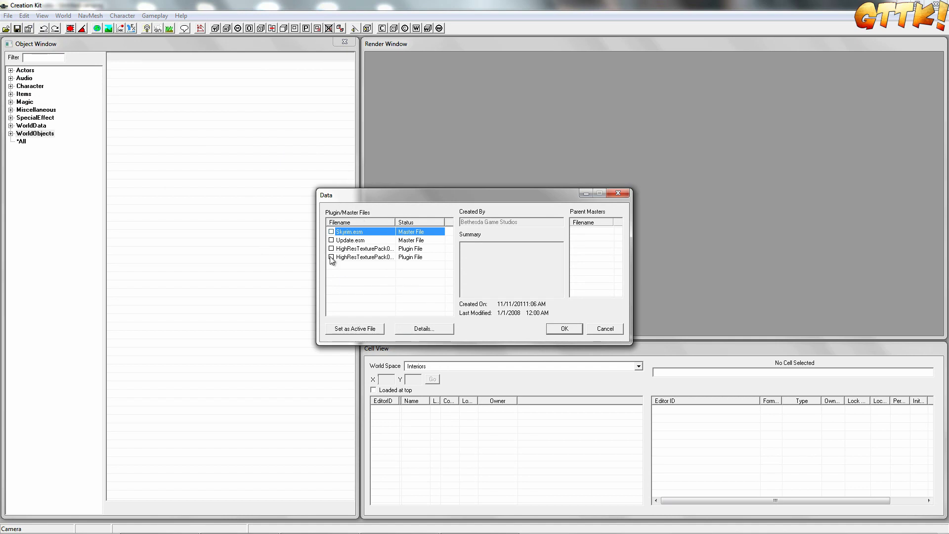
pyautogui.click(352, 241)
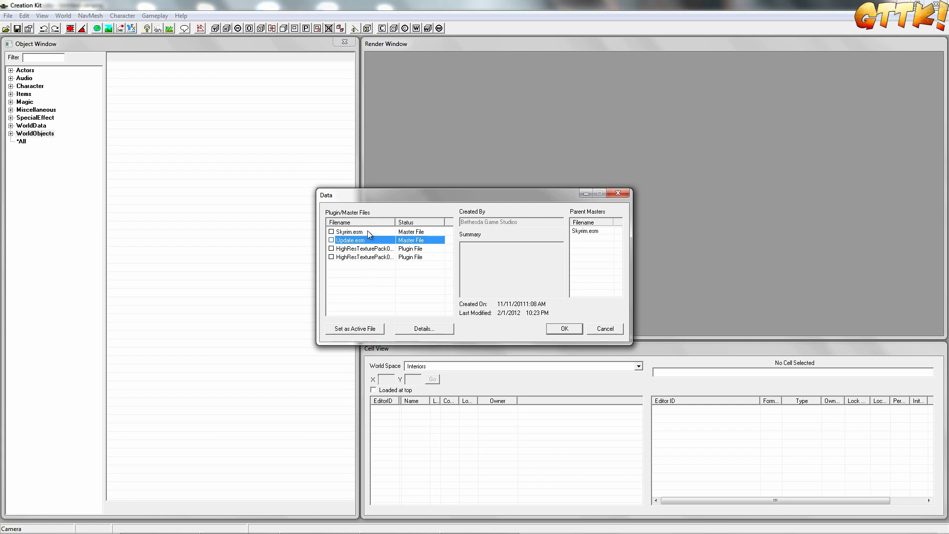
pyautogui.click(354, 231)
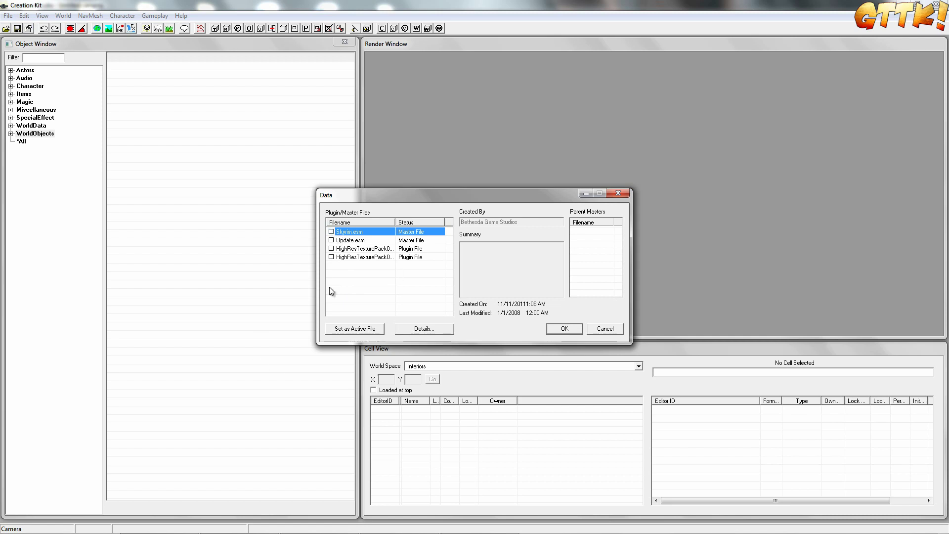
pyautogui.doubleClick(346, 234)
pyautogui.click(557, 328)
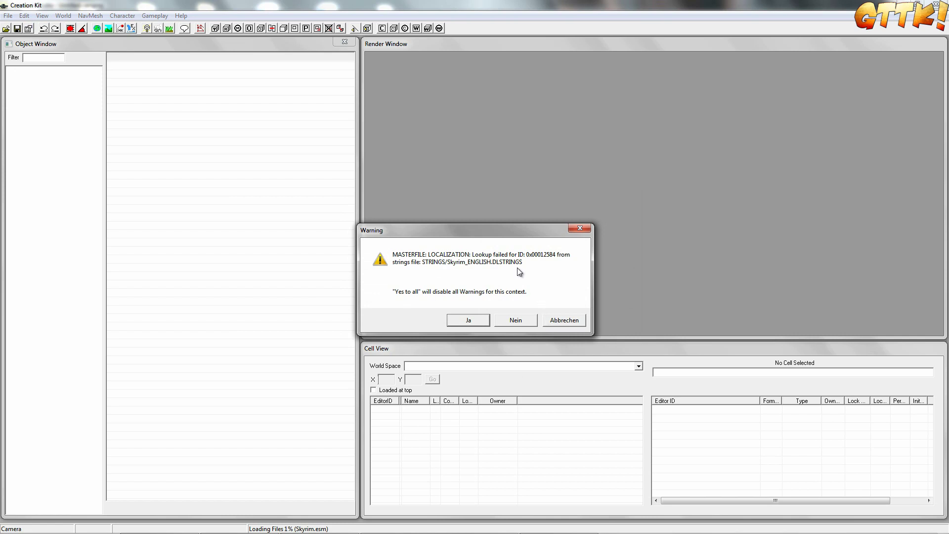
pyautogui.click(564, 322)
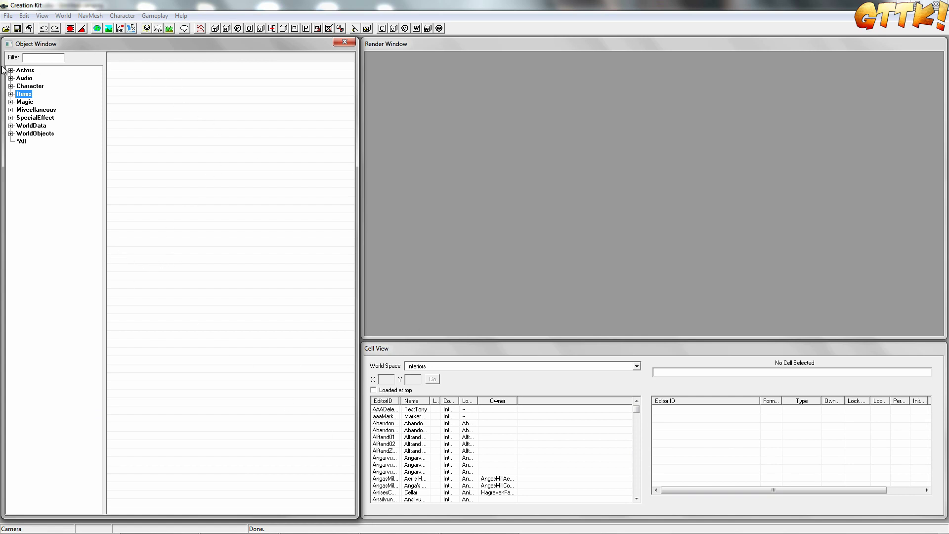
# - Examine the Traps entries of the Ammo category under Items, and collapse Items again
pyautogui.click(11, 94)
pyautogui.click(20, 102)
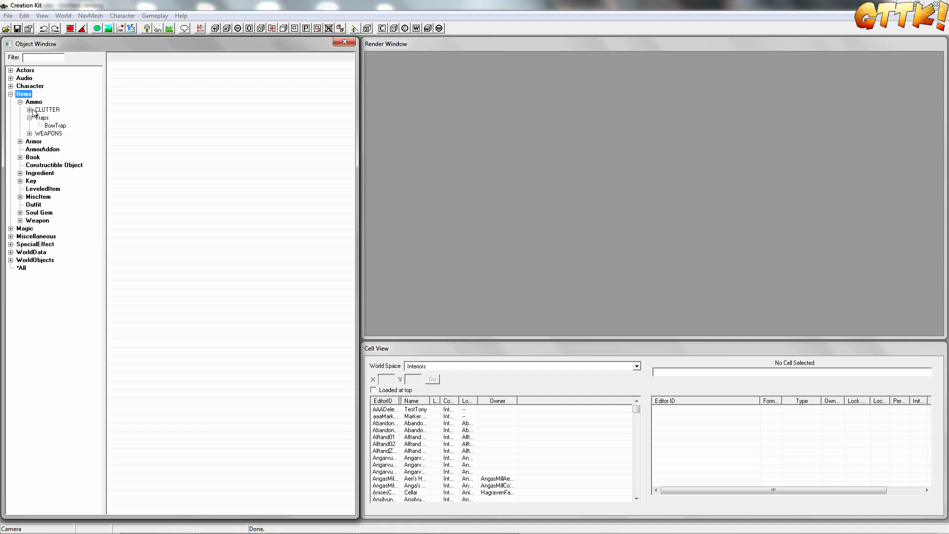
pyautogui.click(41, 117)
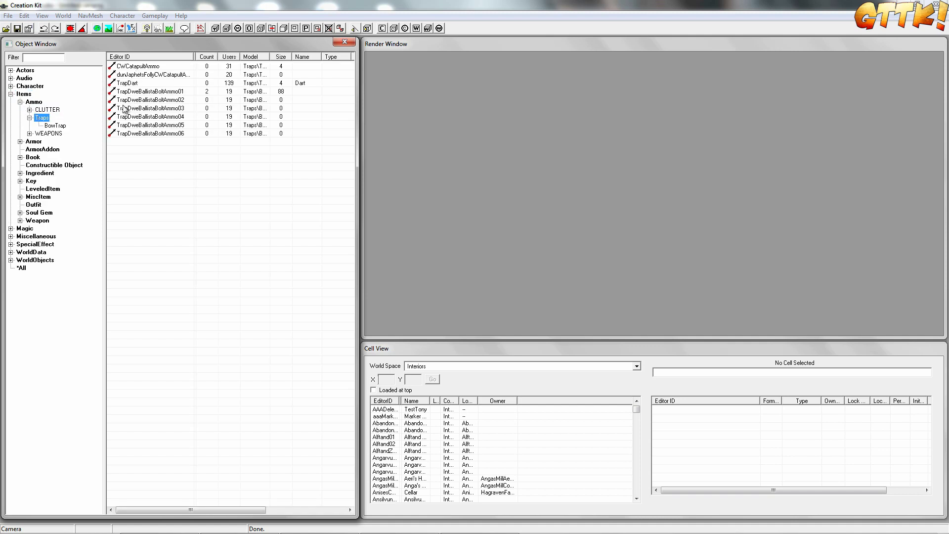
pyautogui.click(11, 94)
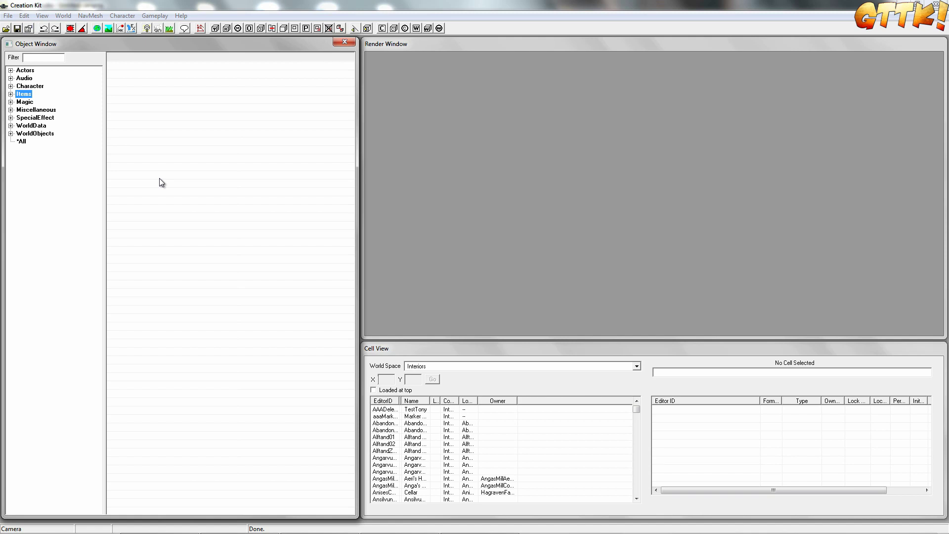
# - Save a new plugin named tesmod as a TES Plugin File (*.esp) in the Skyrim Data folder
pyautogui.click(6, 17)
pyautogui.click(15, 36)
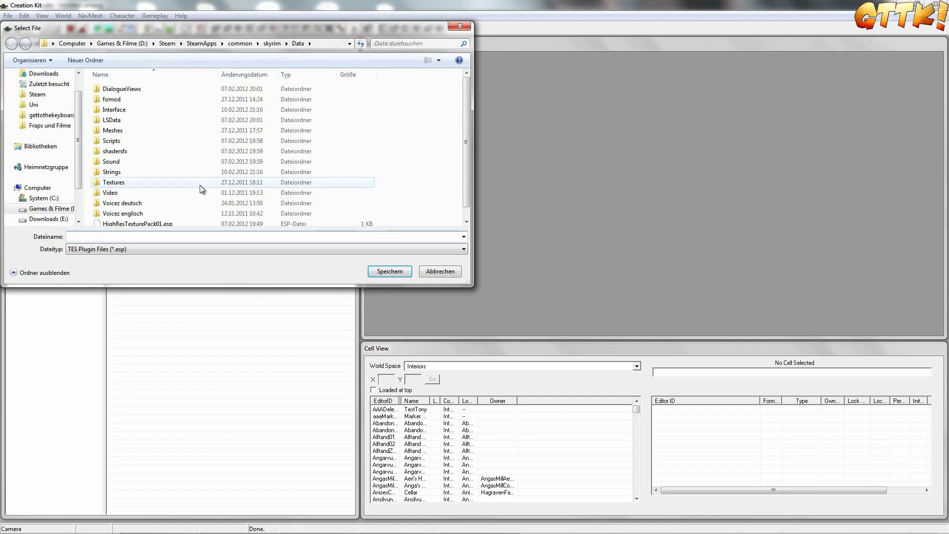
pyautogui.scroll(-1, 474, 142)
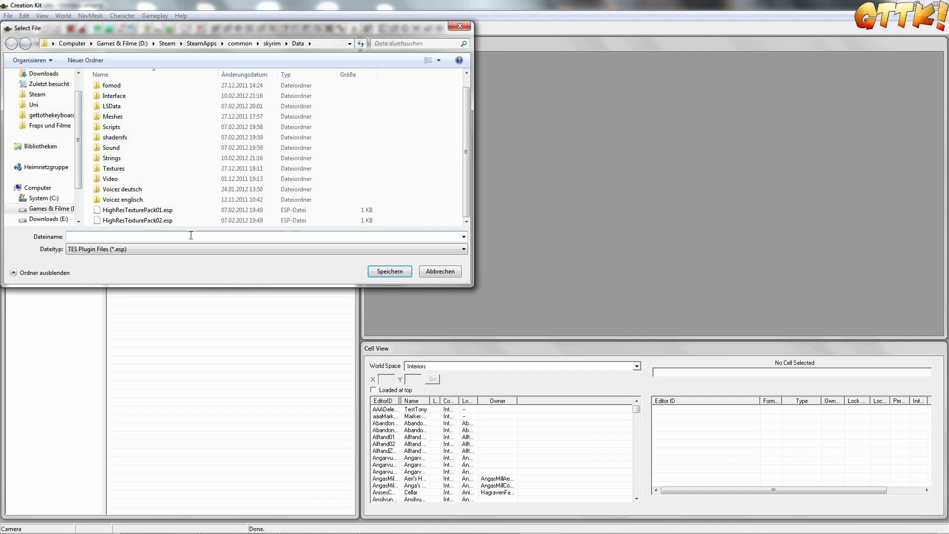
pyautogui.write('tesmod')
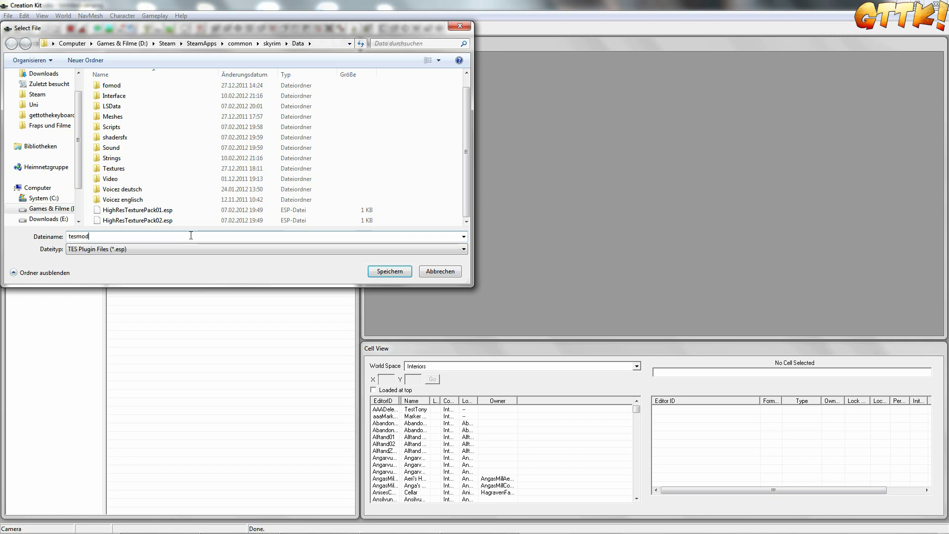
pyautogui.click(147, 247)
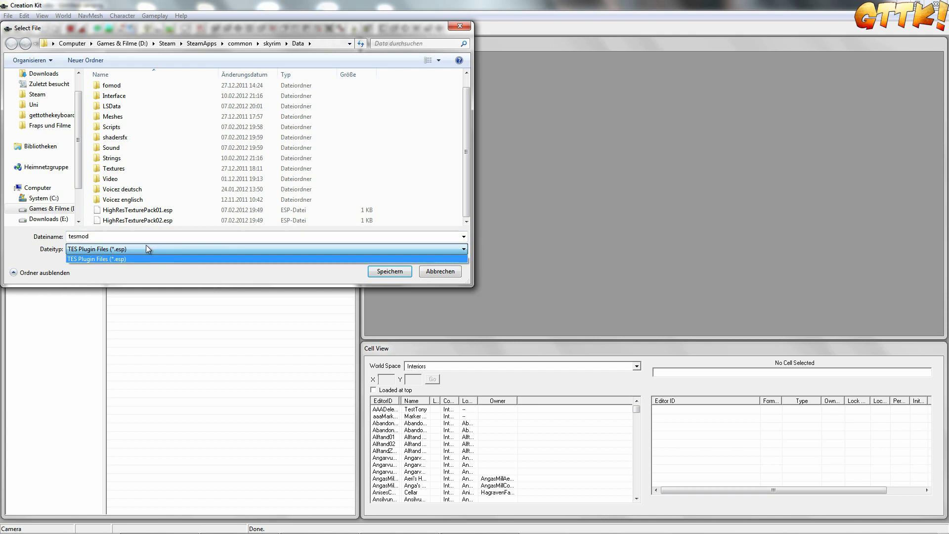
pyautogui.click(148, 259)
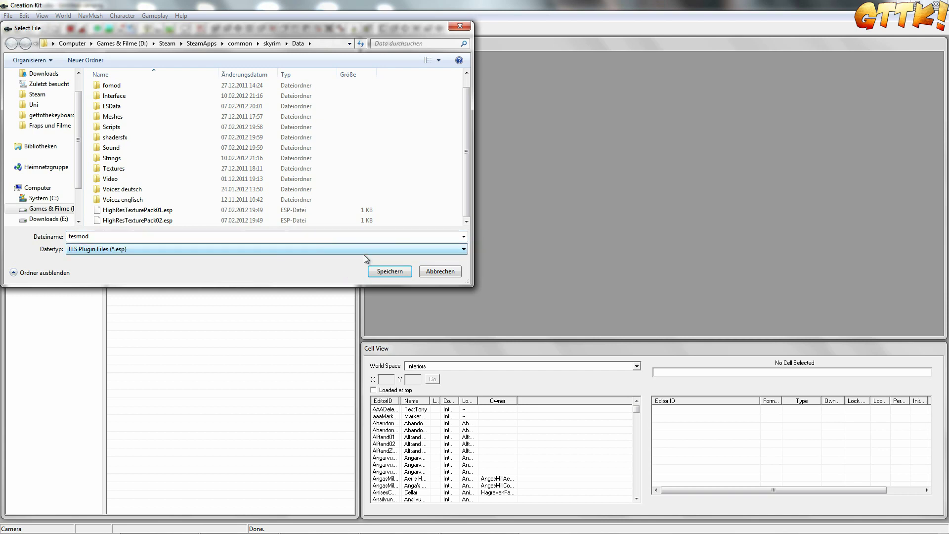
pyautogui.click(390, 271)
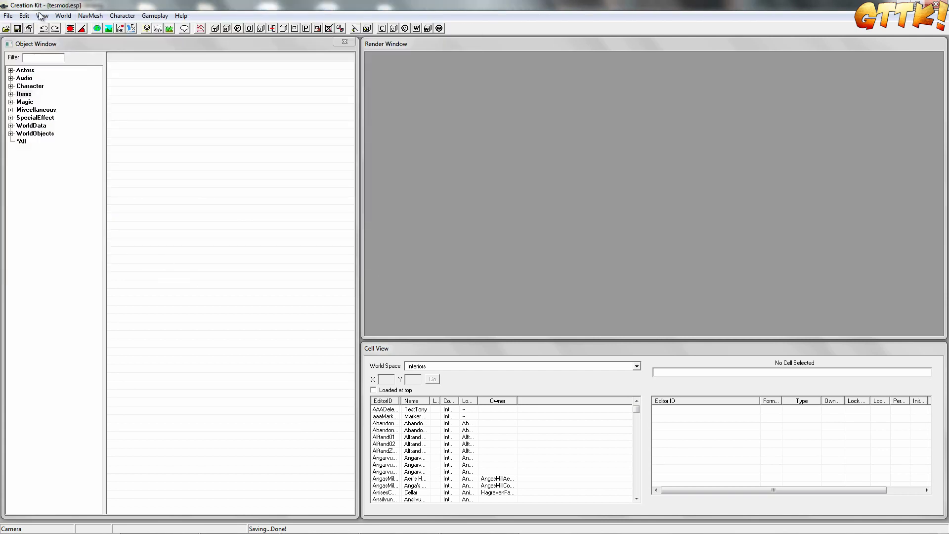
# - Open the data file list, select tesmod.esp and try to load it with Skyrim.esm, declining to continue without an active file
pyautogui.click(9, 15)
pyautogui.moveTo(29, 29)
pyautogui.moveTo(59, 15)
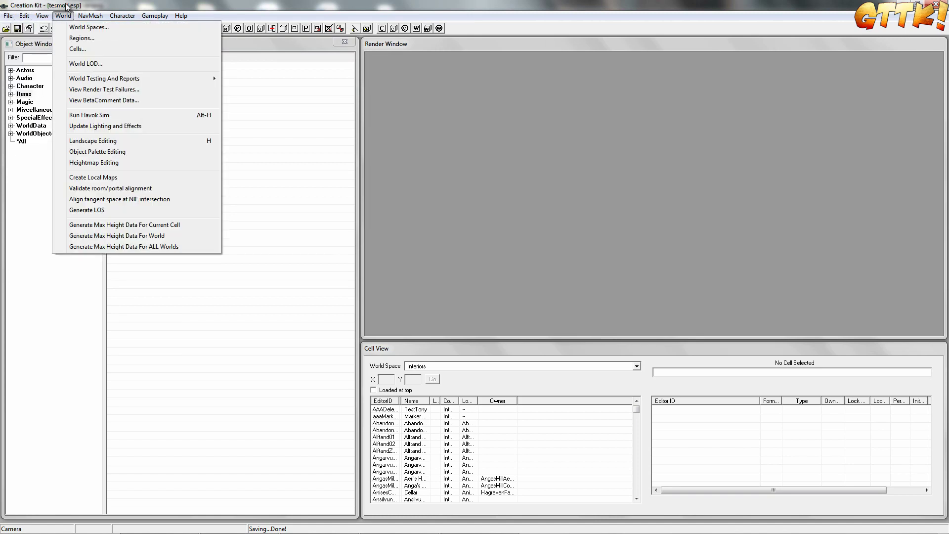
pyautogui.click(23, 27)
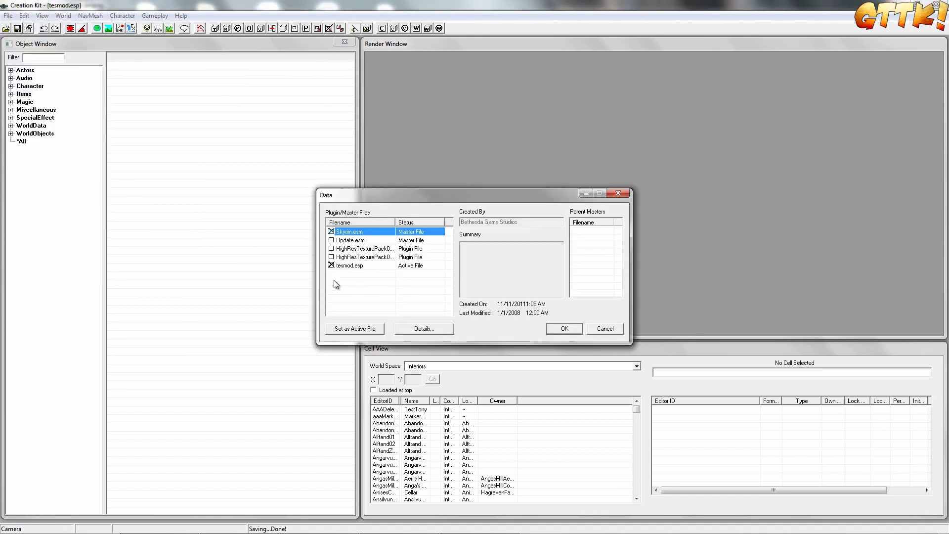
pyautogui.click(355, 267)
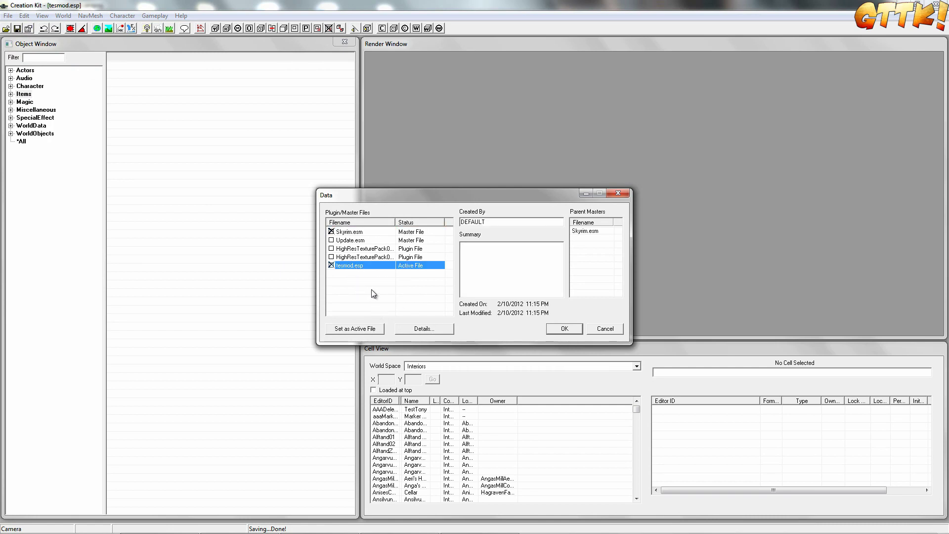
pyautogui.doubleClick(351, 265)
pyautogui.doubleClick(372, 266)
pyautogui.click(345, 330)
pyautogui.click(368, 266)
pyautogui.click(563, 329)
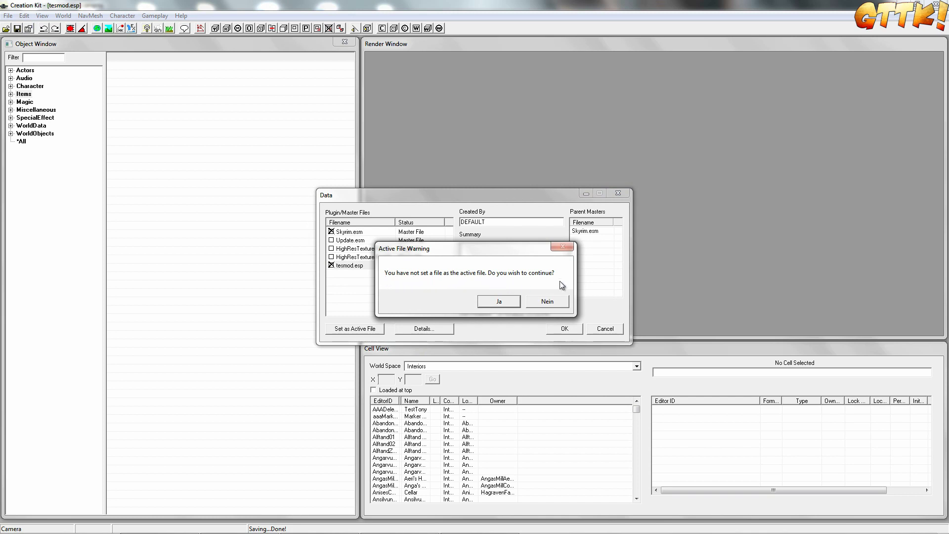
pyautogui.click(540, 303)
# - Load Skyrim.esm with tesmod.esp as the active file, disabling all further localization warnings during loading
pyautogui.click(354, 267)
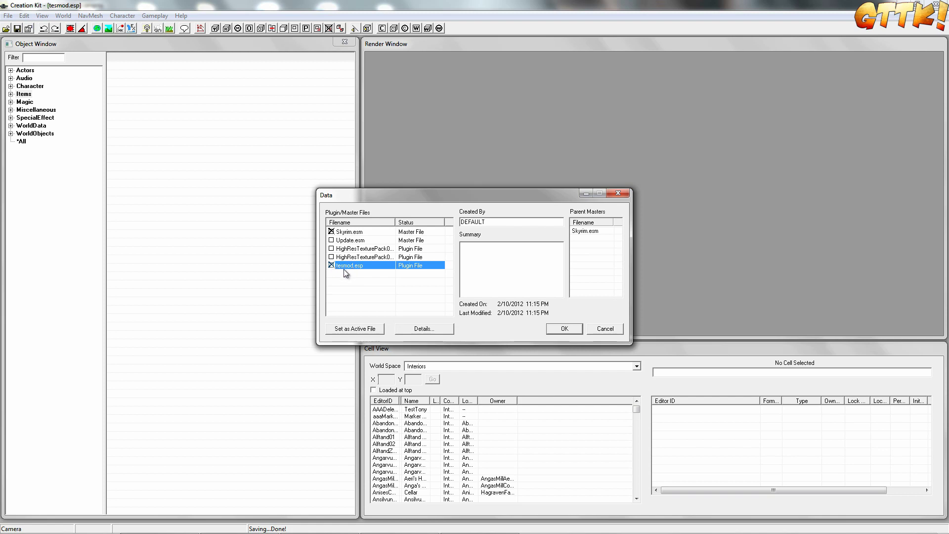
pyautogui.doubleClick(378, 269)
pyautogui.click(550, 330)
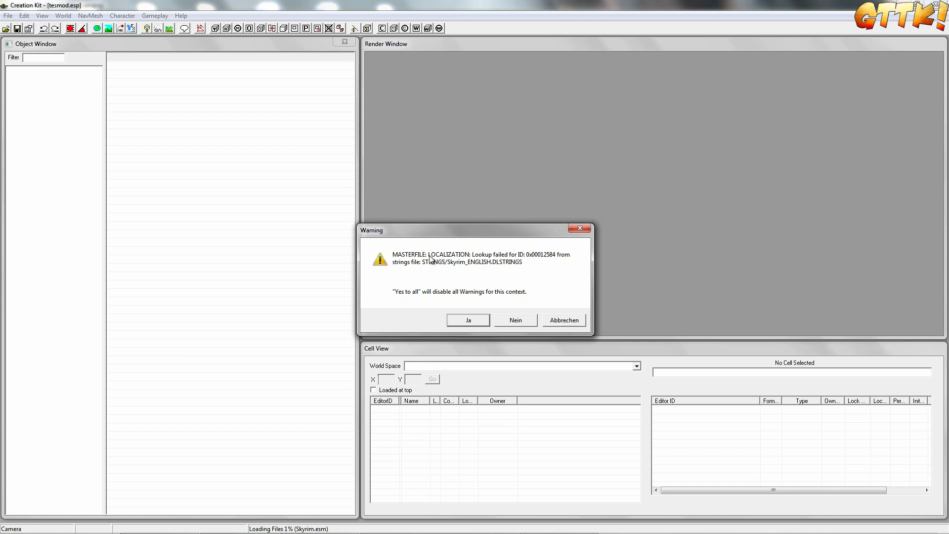
pyautogui.click(559, 320)
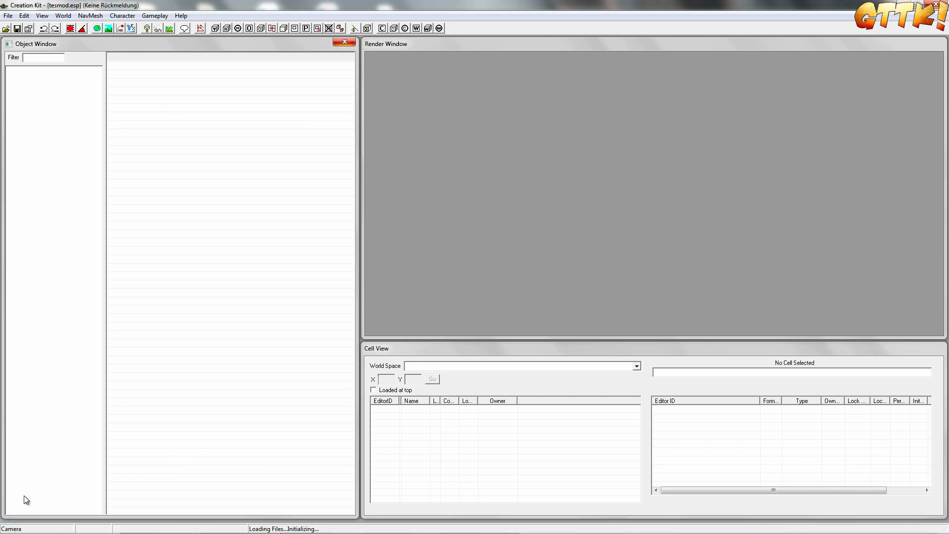
# - Locate tesmod.esp in the Steam\SteamApps\common\skyrim\Data folder in Windows Explorer, and return to the Creation Kit
pyautogui.click(7, 528)
pyautogui.click(149, 157)
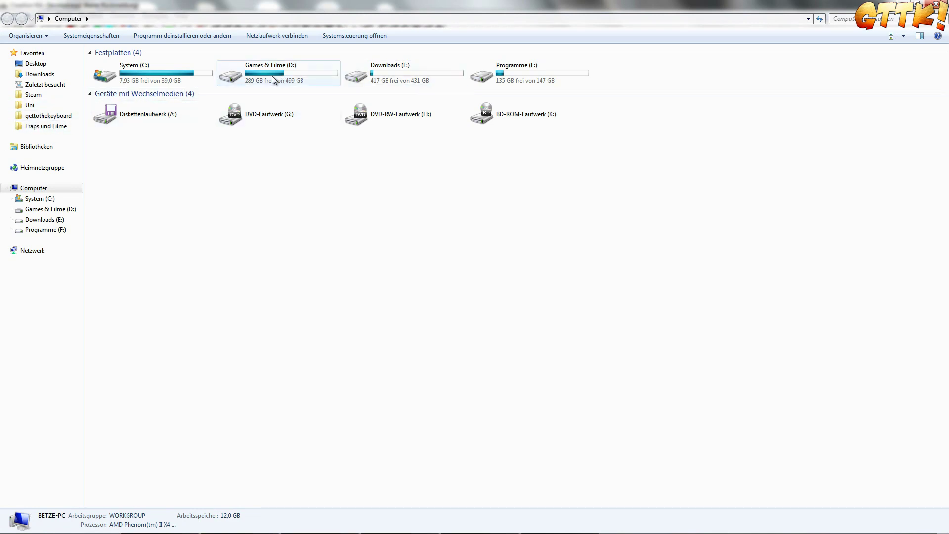
pyautogui.click(31, 95)
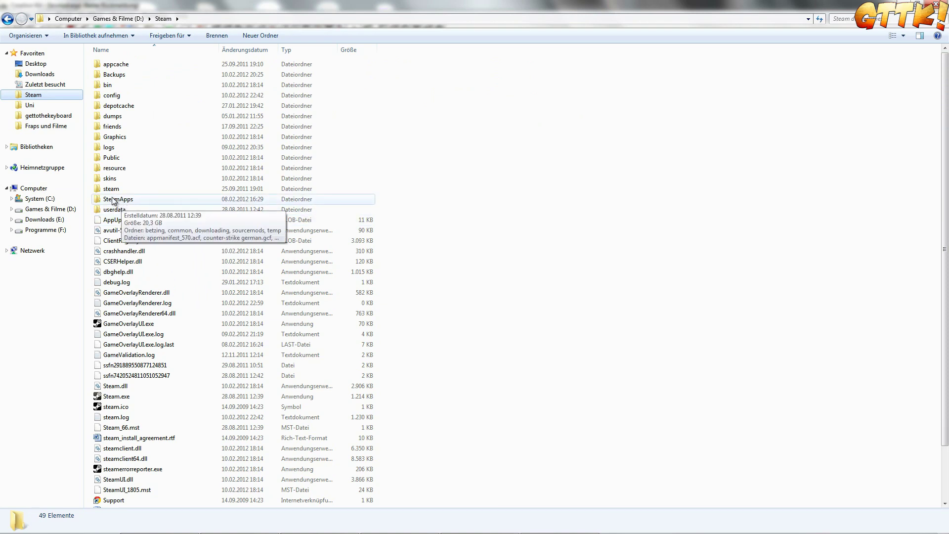
pyautogui.doubleClick(124, 201)
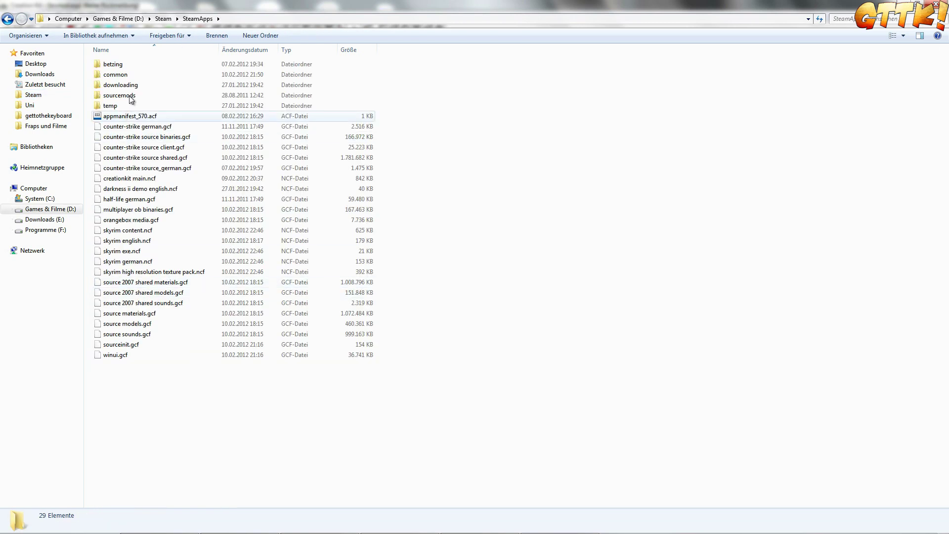
pyautogui.doubleClick(112, 75)
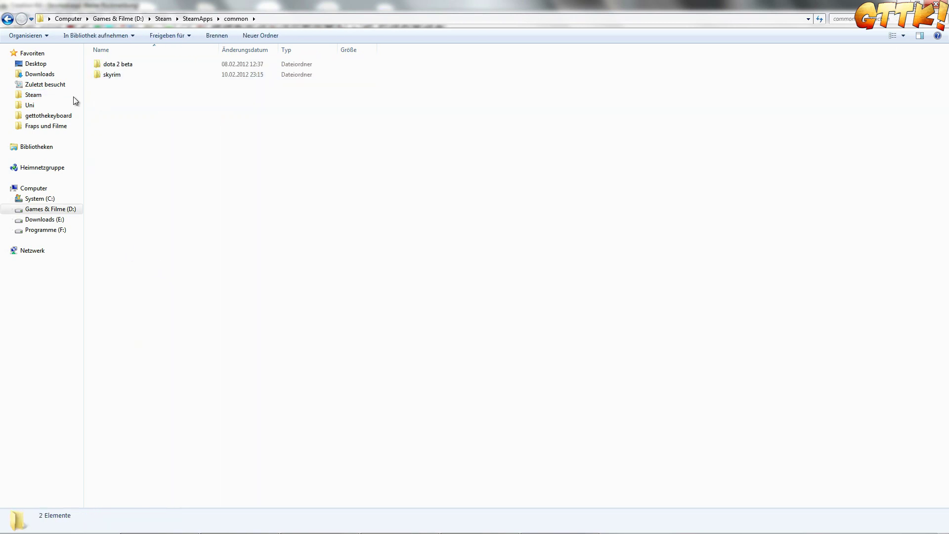
pyautogui.doubleClick(110, 74)
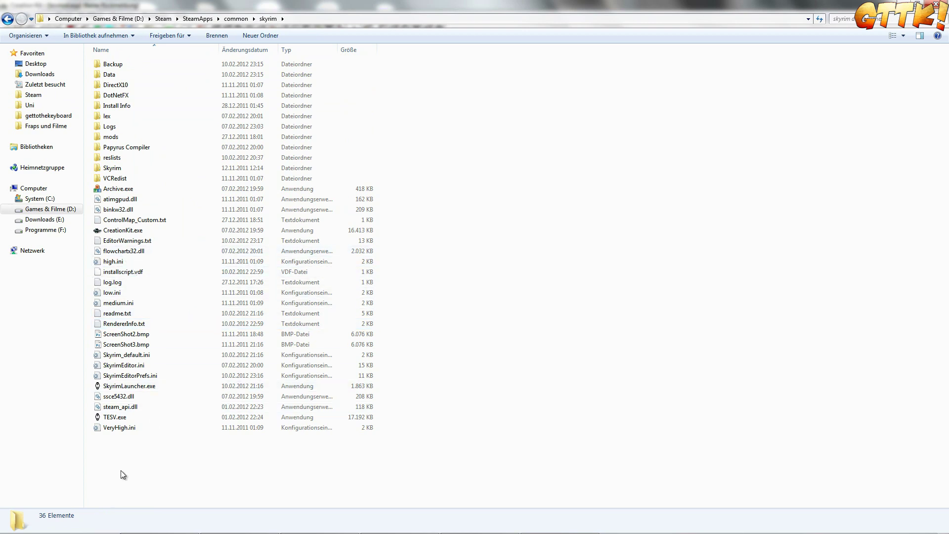
pyautogui.doubleClick(109, 74)
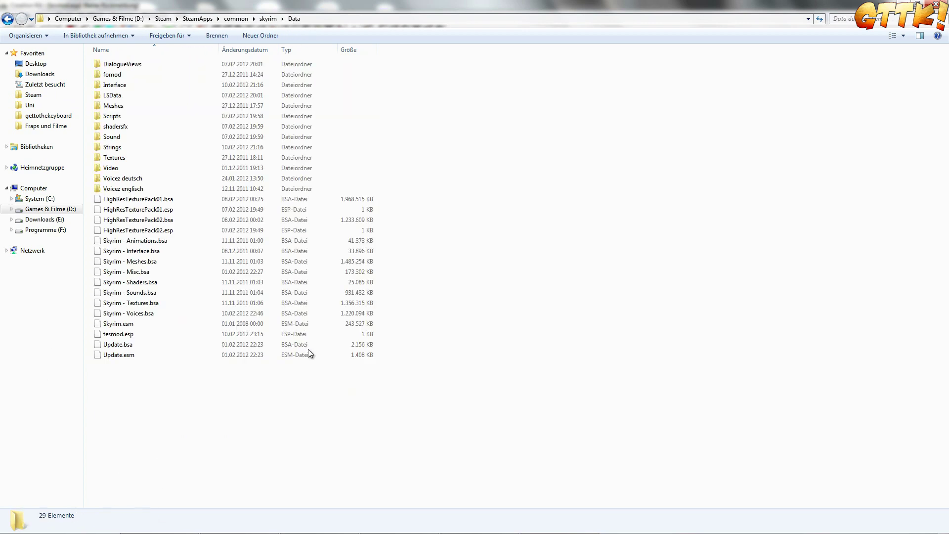
pyautogui.moveTo(142, 342); pyautogui.dragTo(150, 383)
pyautogui.click(150, 364)
pyautogui.moveTo(488, 530)
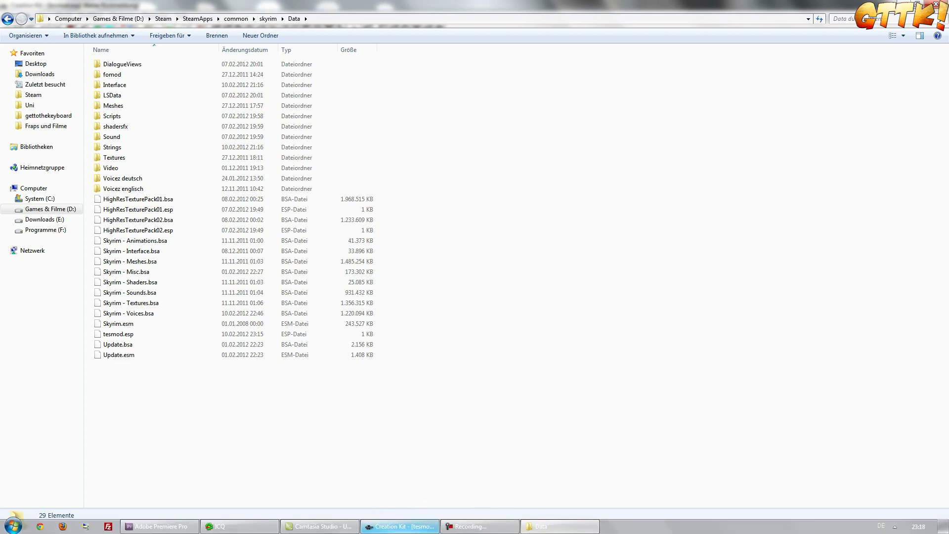
pyautogui.click(410, 528)
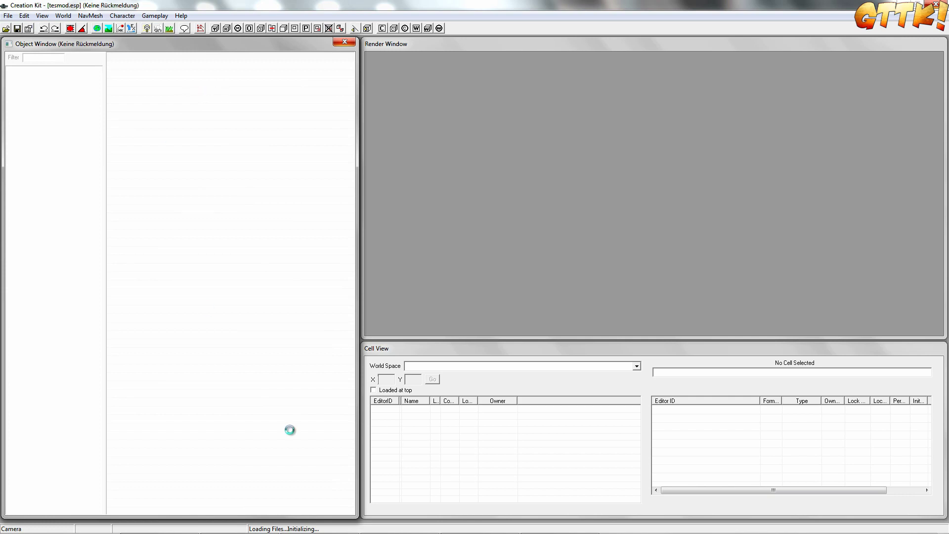
# - Switch to Steam and start the launcher of The Elder Scrolls V: Skyrim from the game library
pyautogui.moveTo(294, 531)
pyautogui.moveTo(831, 530)
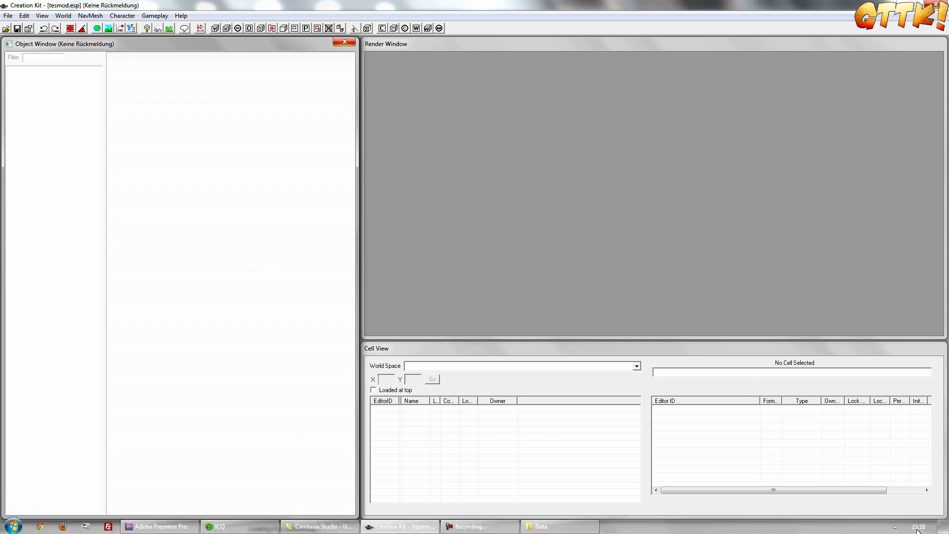
pyautogui.click(896, 526)
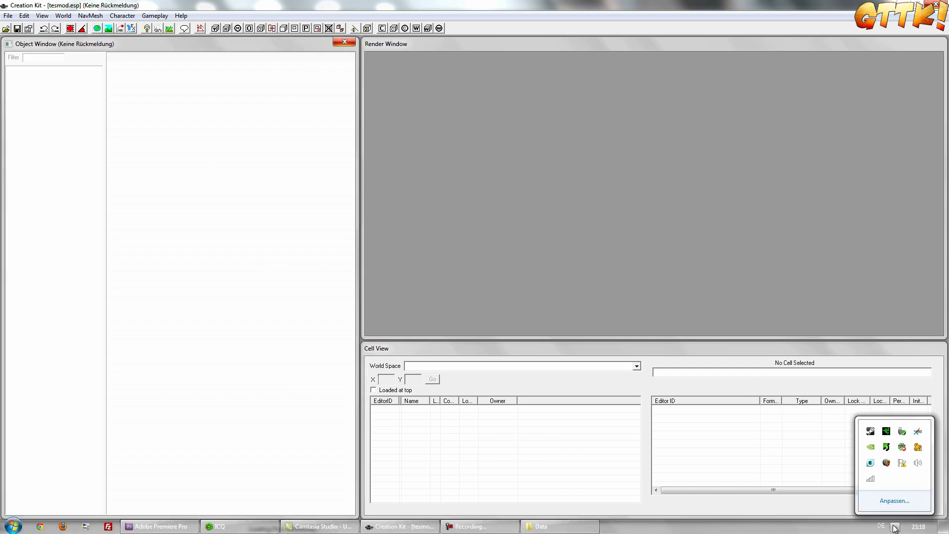
pyautogui.doubleClick(879, 436)
pyautogui.click(117, 24)
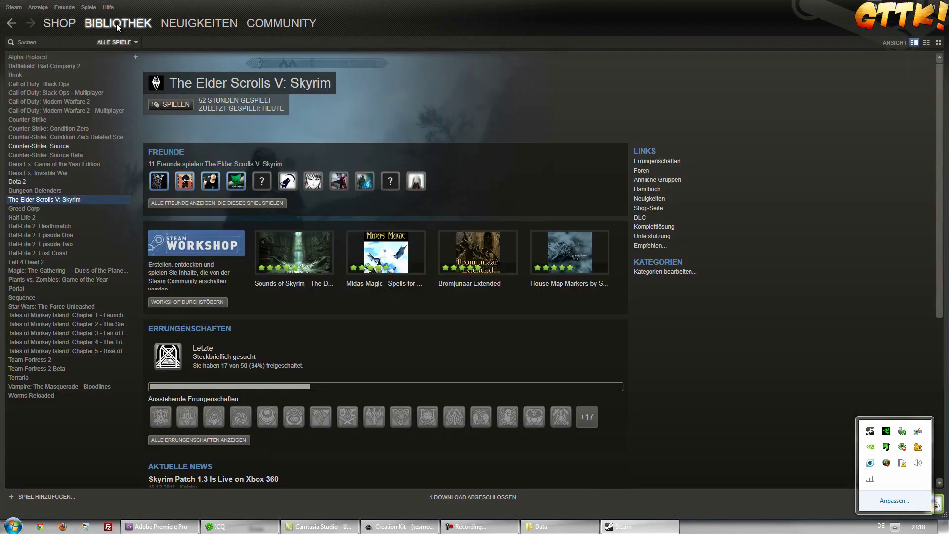
pyautogui.doubleClick(46, 200)
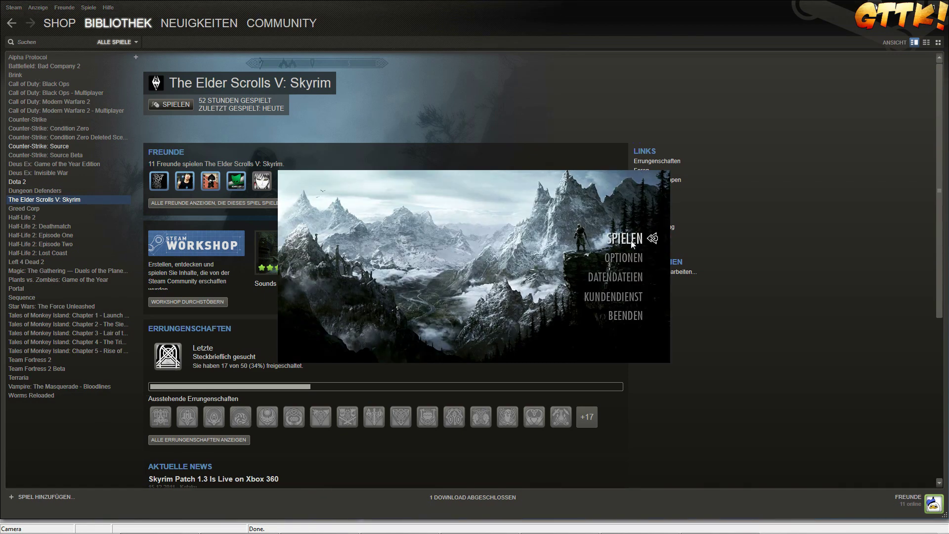
# - Toggle tesmod.esp off and on again in the launcher's game data files, confirm the selection and quit the launcher
pyautogui.click(616, 277)
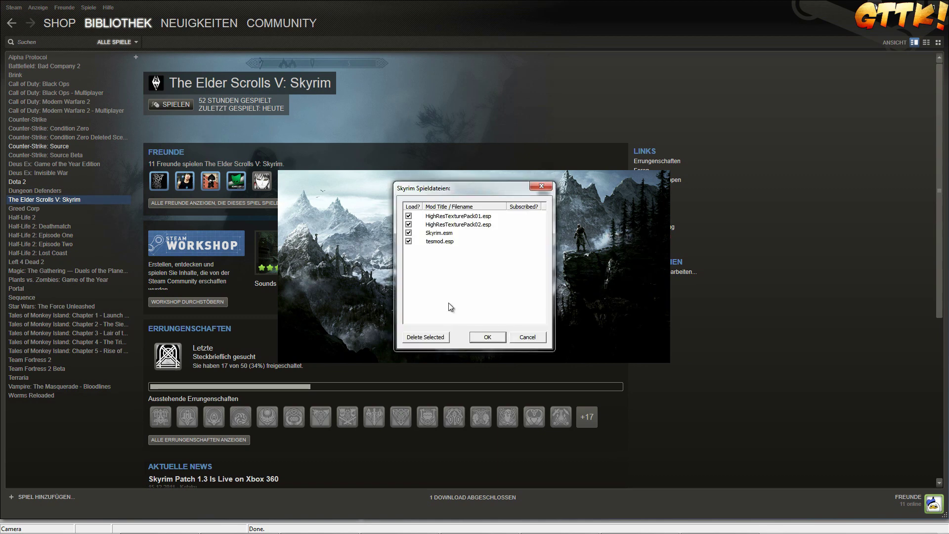
pyautogui.click(438, 242)
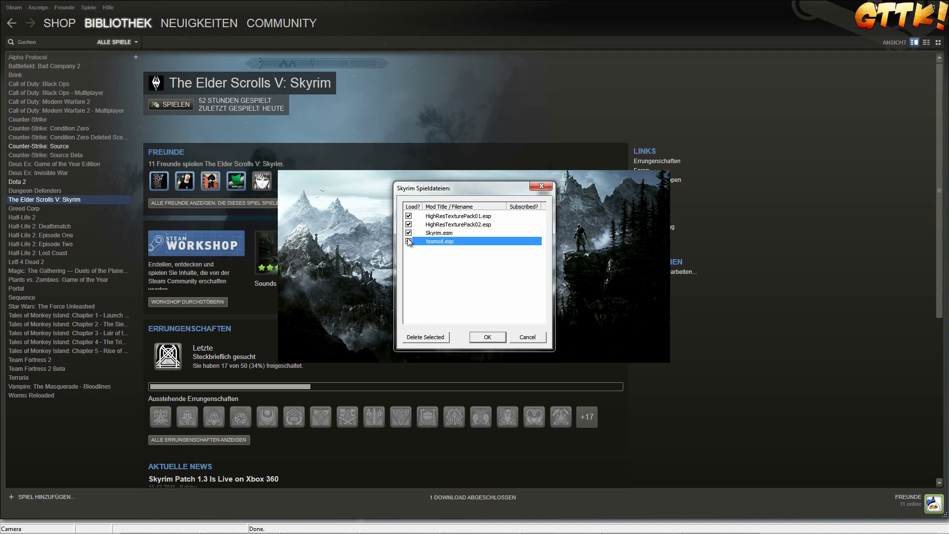
pyautogui.click(408, 242)
pyautogui.click(408, 241)
pyautogui.click(485, 338)
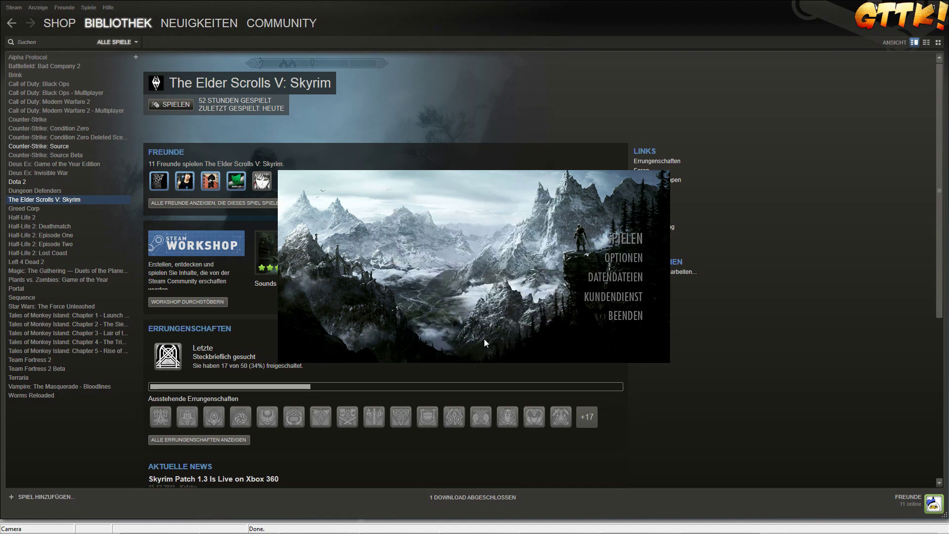
pyautogui.click(622, 318)
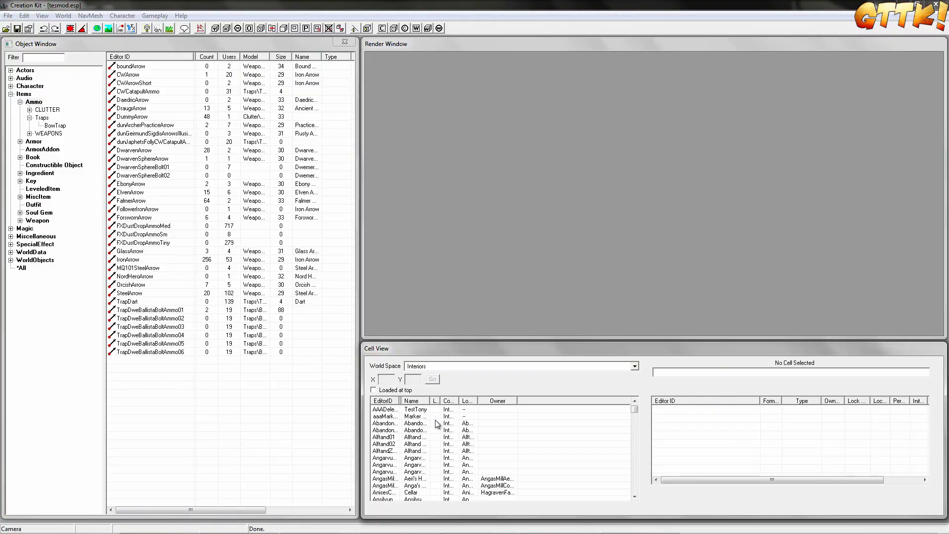
# - Collapse the Items category in the Object Window and activate the Render Window
pyautogui.click(11, 94)
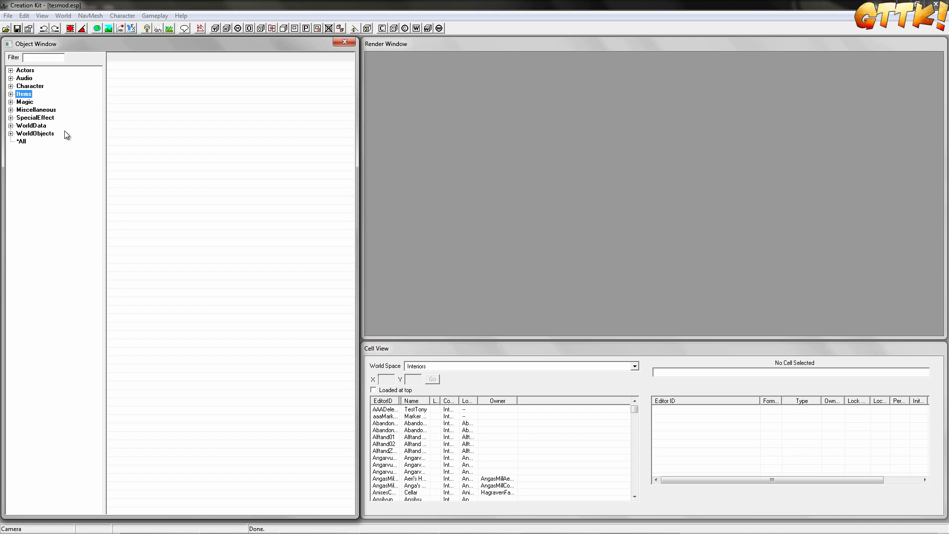
pyautogui.click(454, 149)
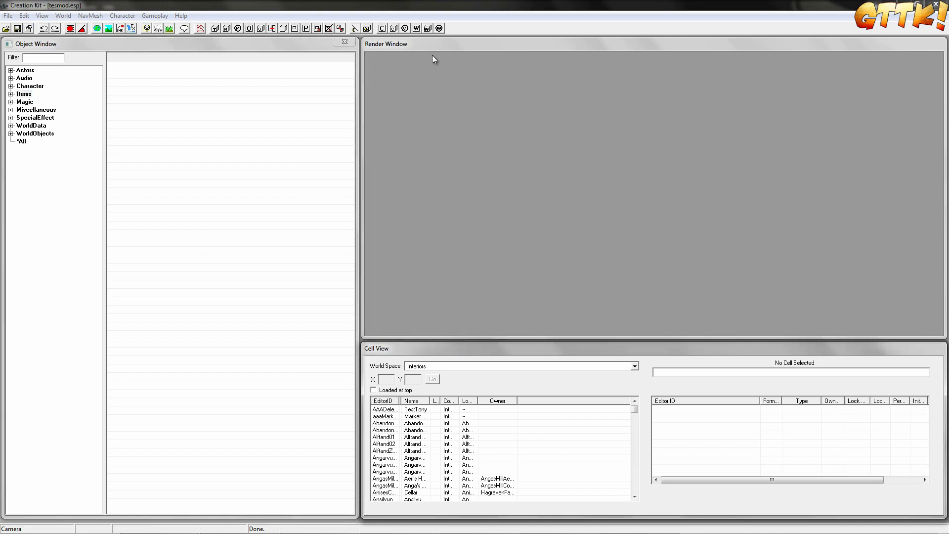